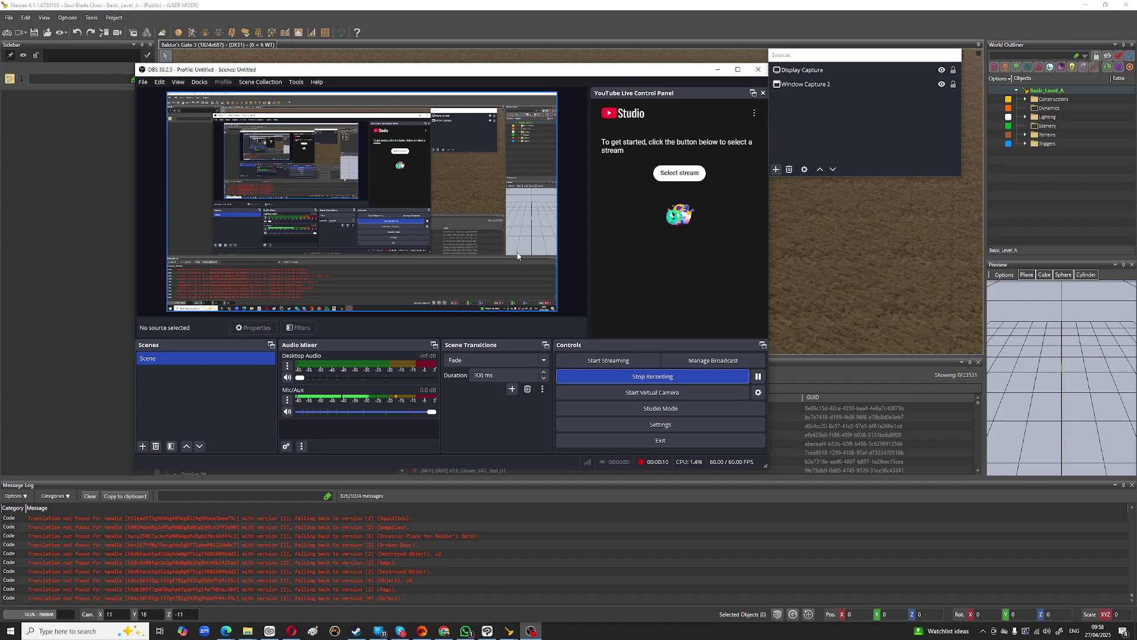
- Open the UI Assets Converter from the Project menu for the Soul Blade Class mod
{"action": "left_click", "coordinate": [65, 299]}
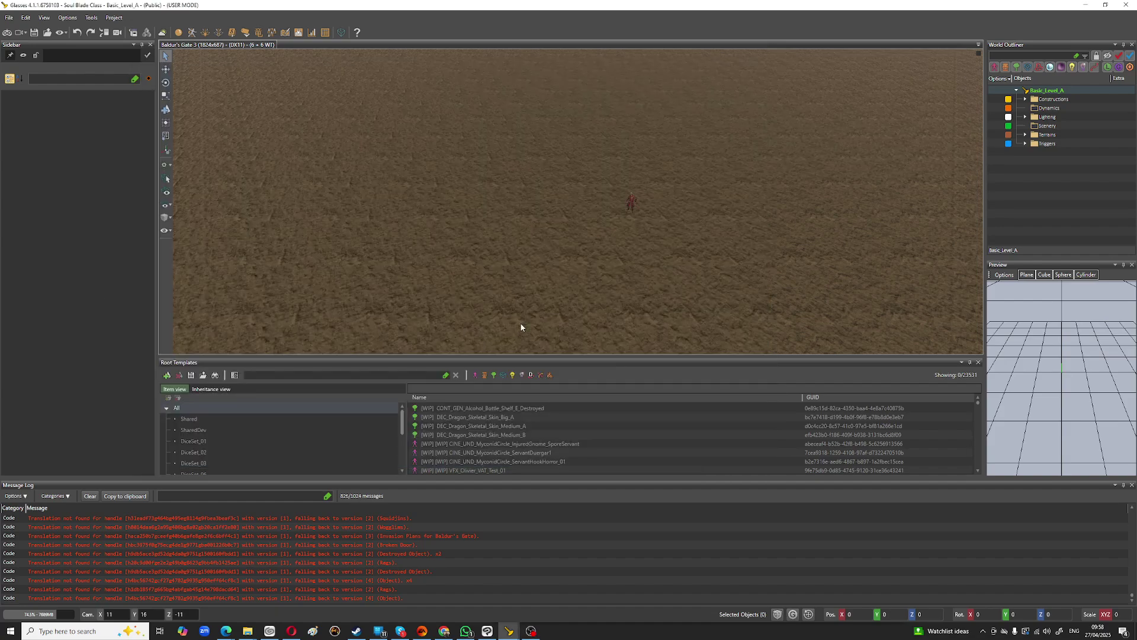
{"action": "left_click", "coordinate": [113, 16]}
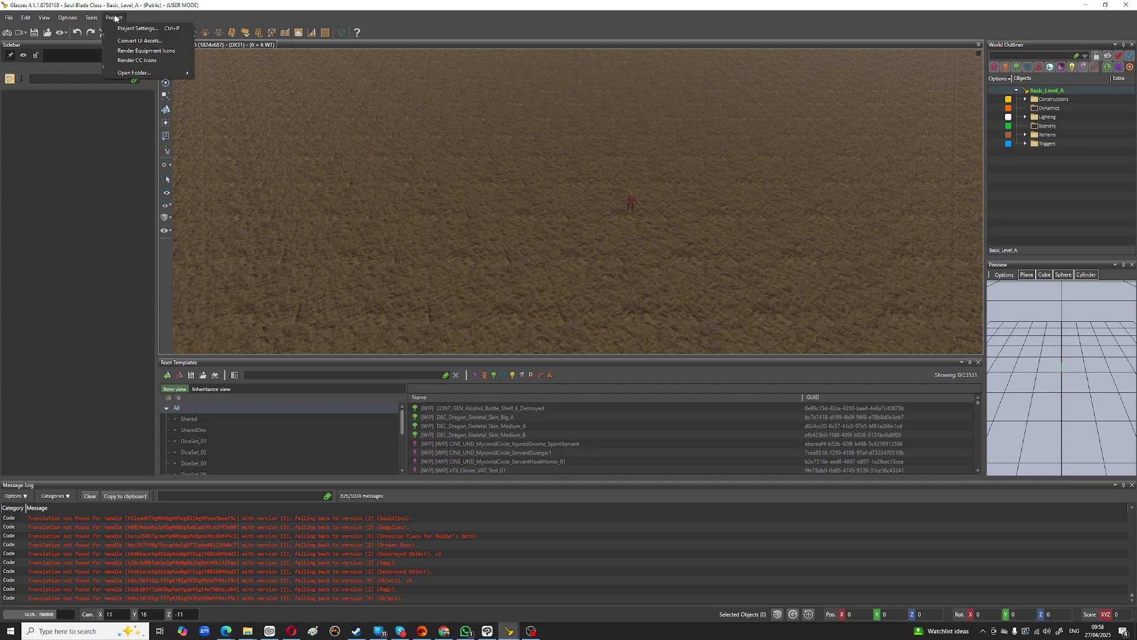
{"action": "left_click", "coordinate": [148, 41]}
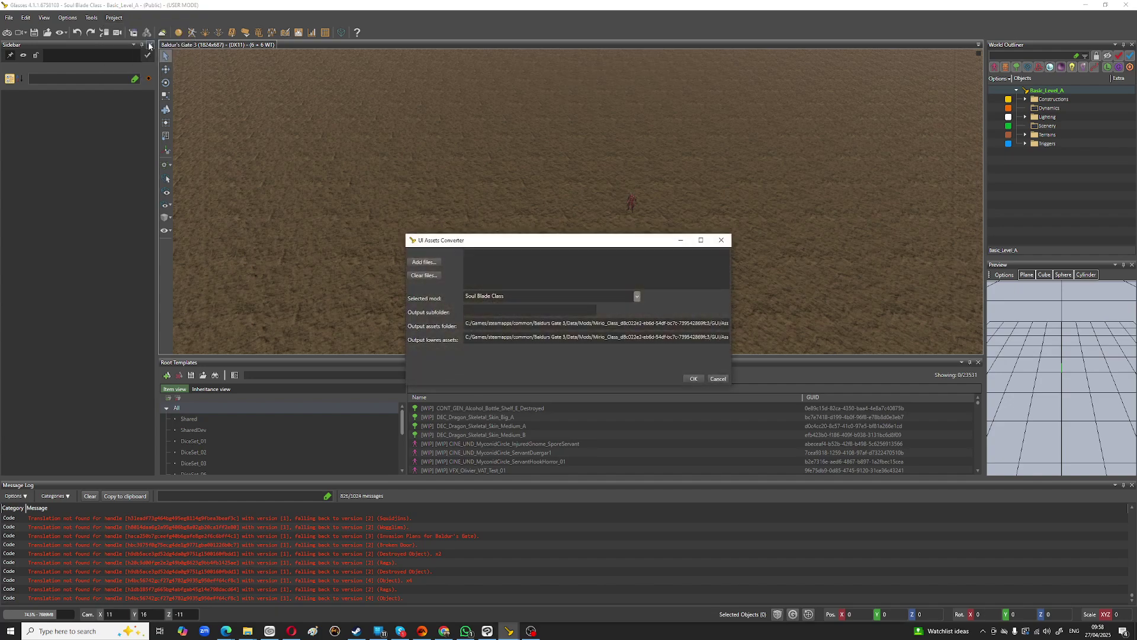
- Add Flash Fighter.png from the Documents folder as the file to convert
{"action": "left_click", "coordinate": [424, 262]}
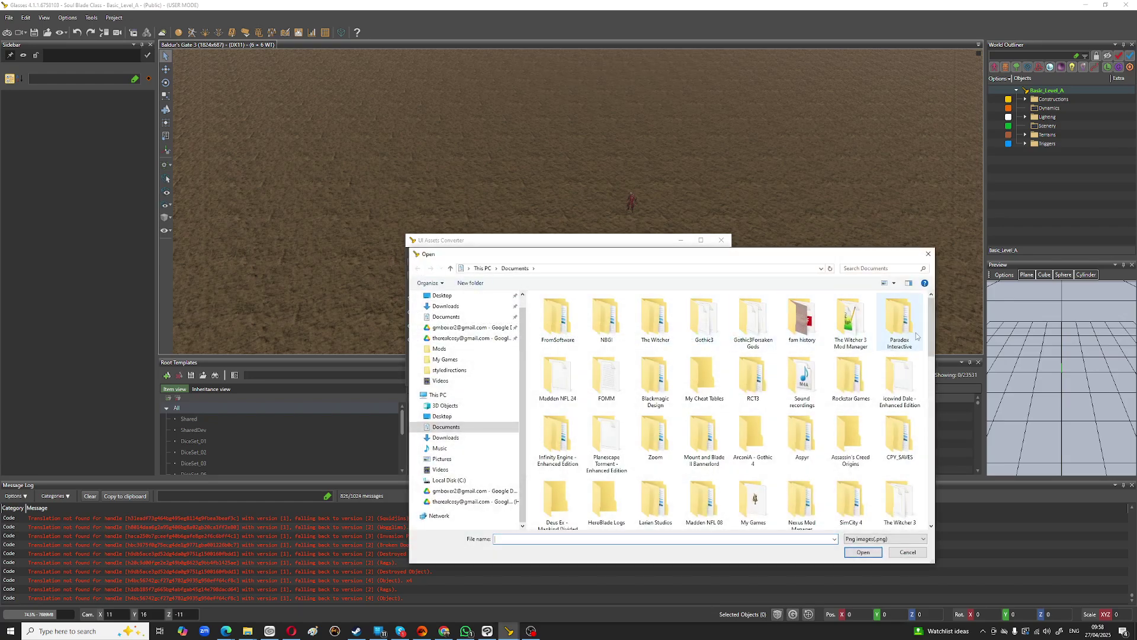
{"action": "scroll", "coordinate": [934, 340], "scroll_direction": "down", "scroll_amount": 2}
{"action": "scroll", "coordinate": [936, 343], "scroll_direction": "down", "scroll_amount": 2}
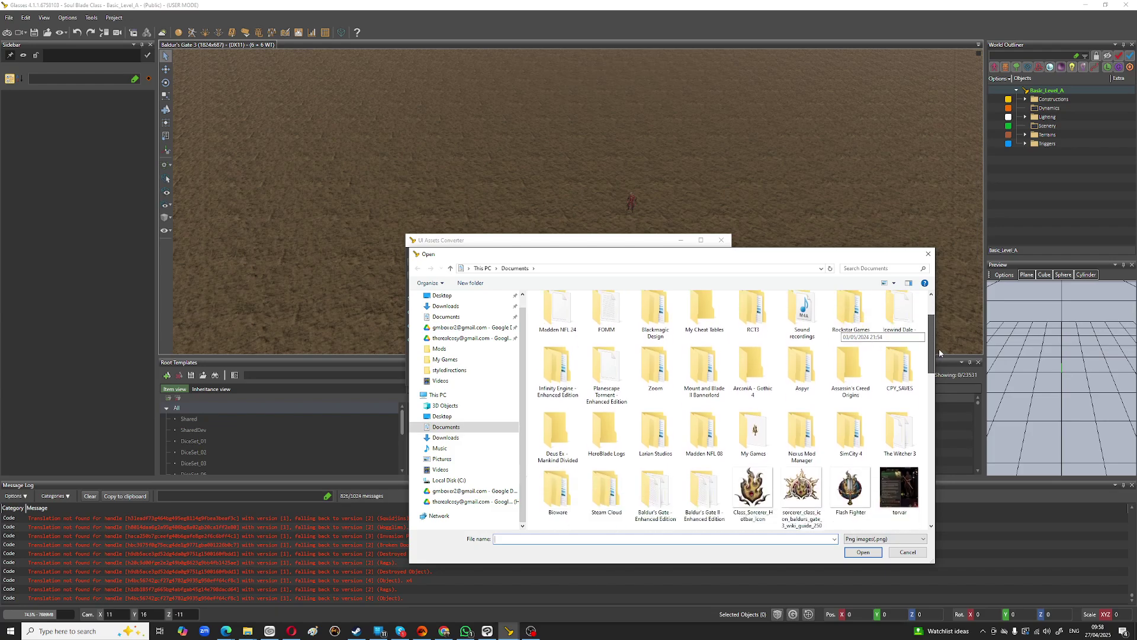
{"action": "left_click", "coordinate": [849, 487]}
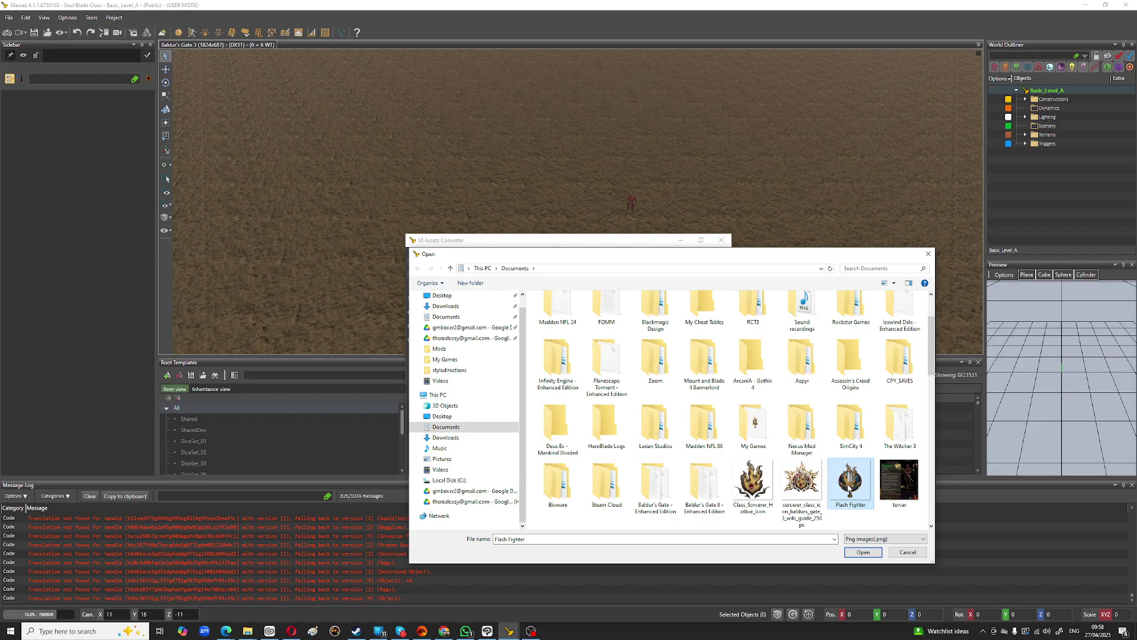
{"action": "left_click", "coordinate": [863, 552]}
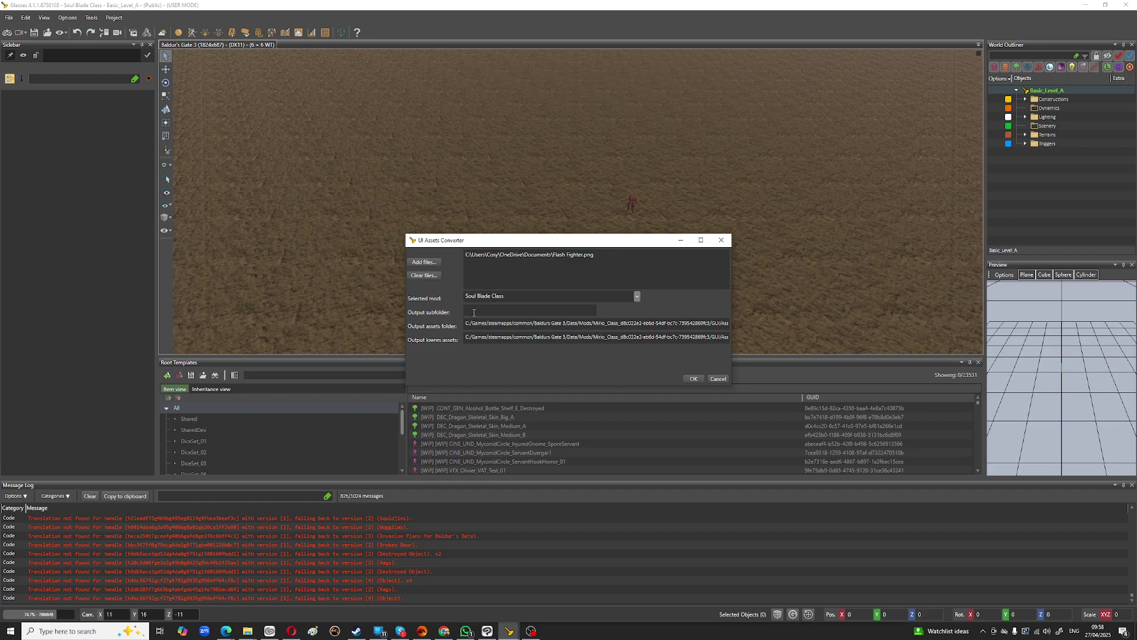
- Enter ClassIcons as the converter's output subfolder
{"action": "type", "text": "C"}
{"action": "key", "text": "BackSpace"}
{"action": "key", "text": "BackSpace"}
{"action": "key", "text": "BackSpace"}
{"action": "key", "text": "BackSpace"}
{"action": "key", "text": "BackSpace"}
{"action": "key", "text": "BackSpace"}
- Close the converter, play the level in game mode, and open Wyll's inventory panel
{"action": "left_click", "coordinate": [718, 378]}
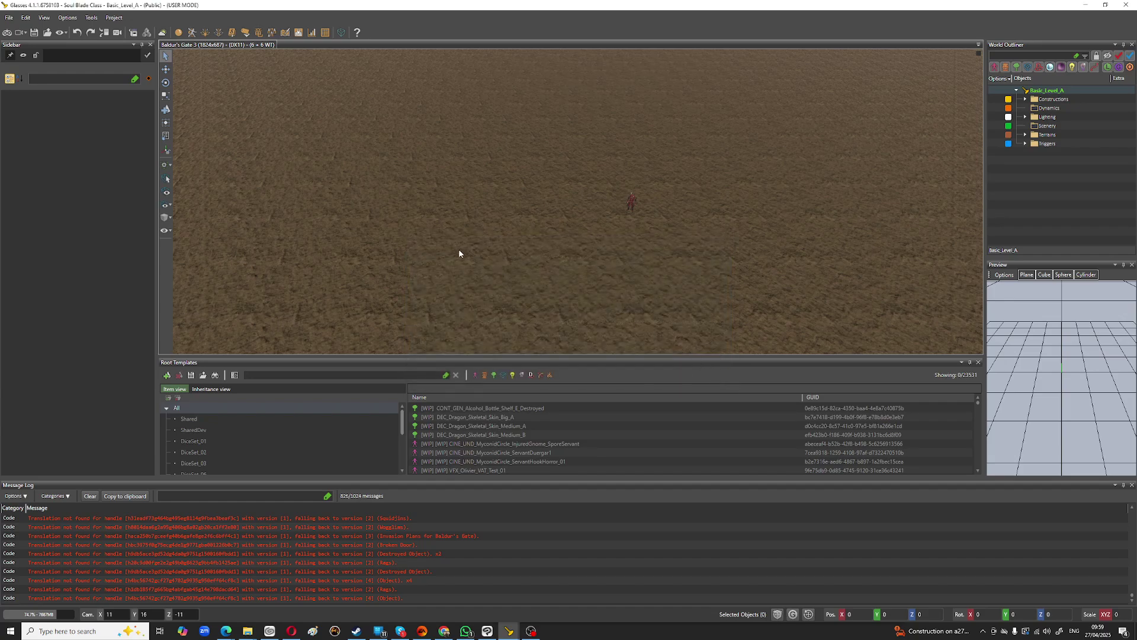
{"action": "left_click", "coordinate": [7, 32]}
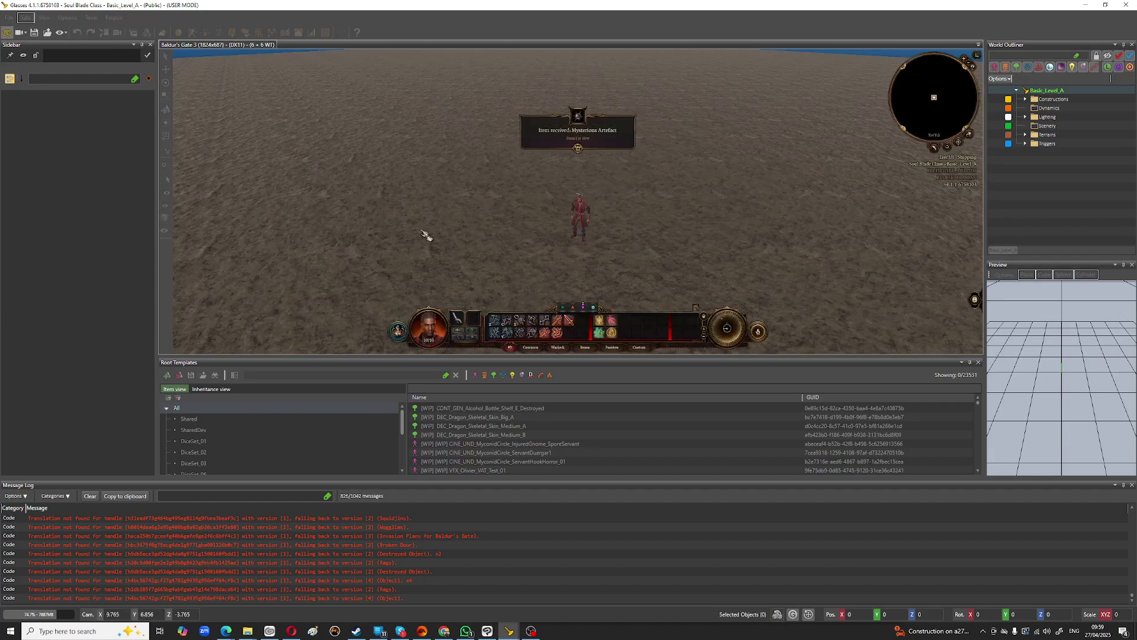
{"action": "left_click", "coordinate": [504, 237]}
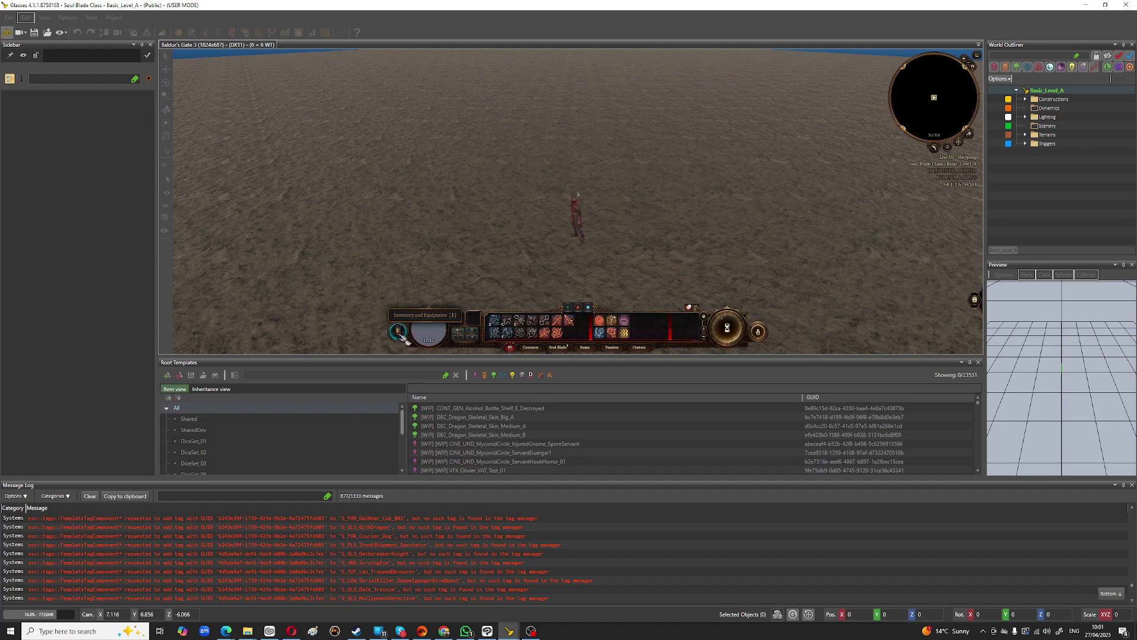
{"action": "key", "text": "i"}
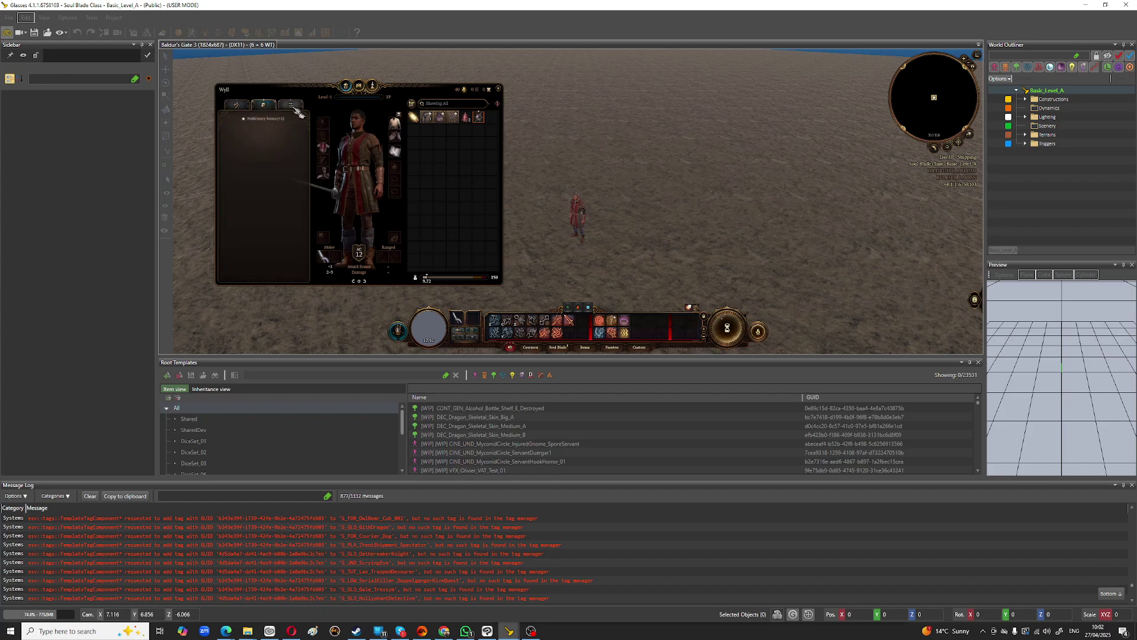
- Switch between equipment and spellbook views, ending on Wyll's Soul Blade spellbook
{"action": "left_click", "coordinate": [362, 89]}
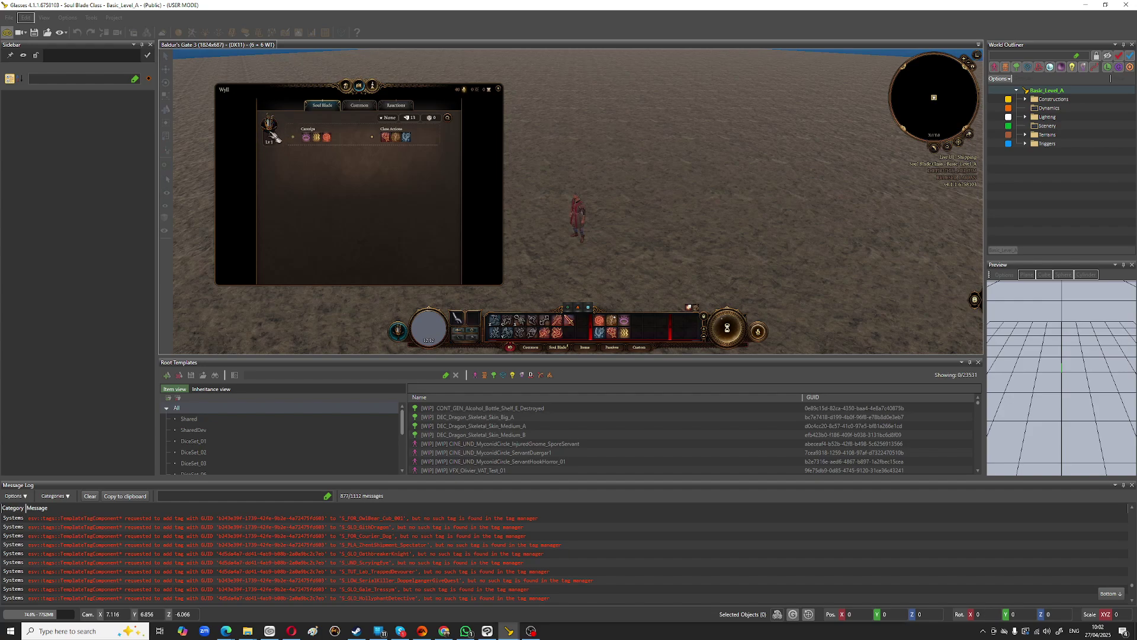
{"action": "left_click", "coordinate": [347, 87]}
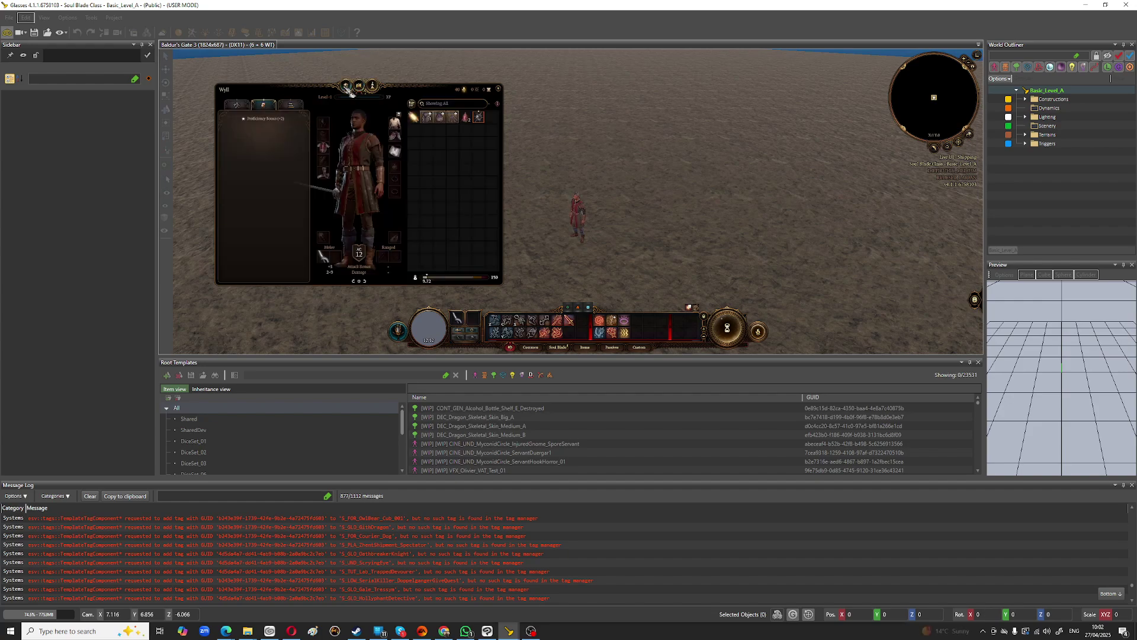
{"action": "left_click", "coordinate": [366, 90]}
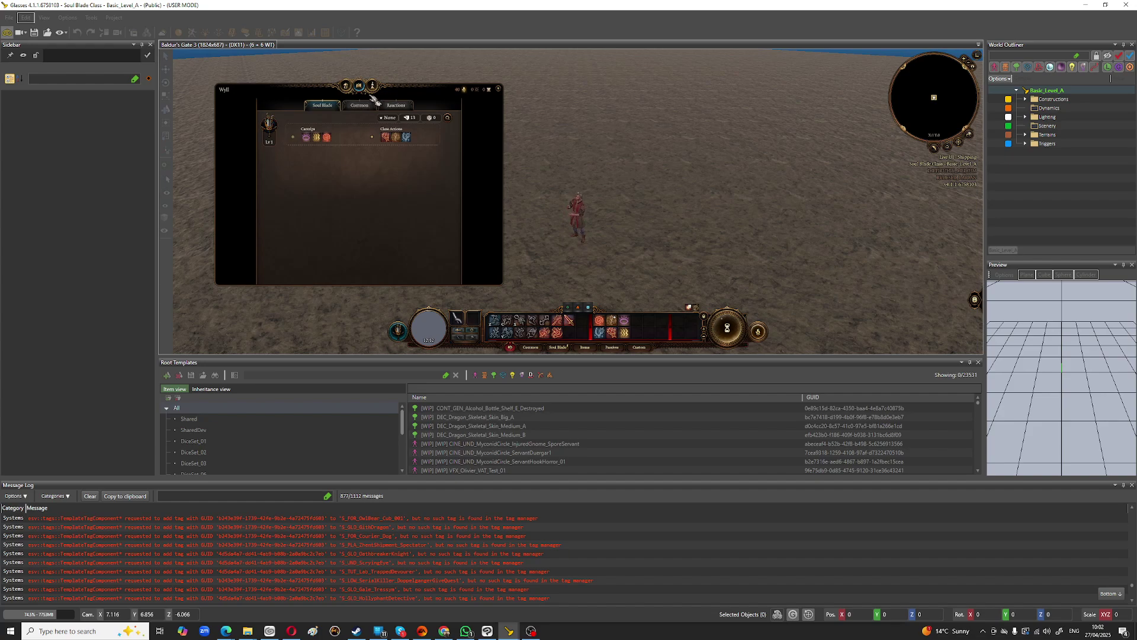
{"action": "left_click", "coordinate": [352, 89]}
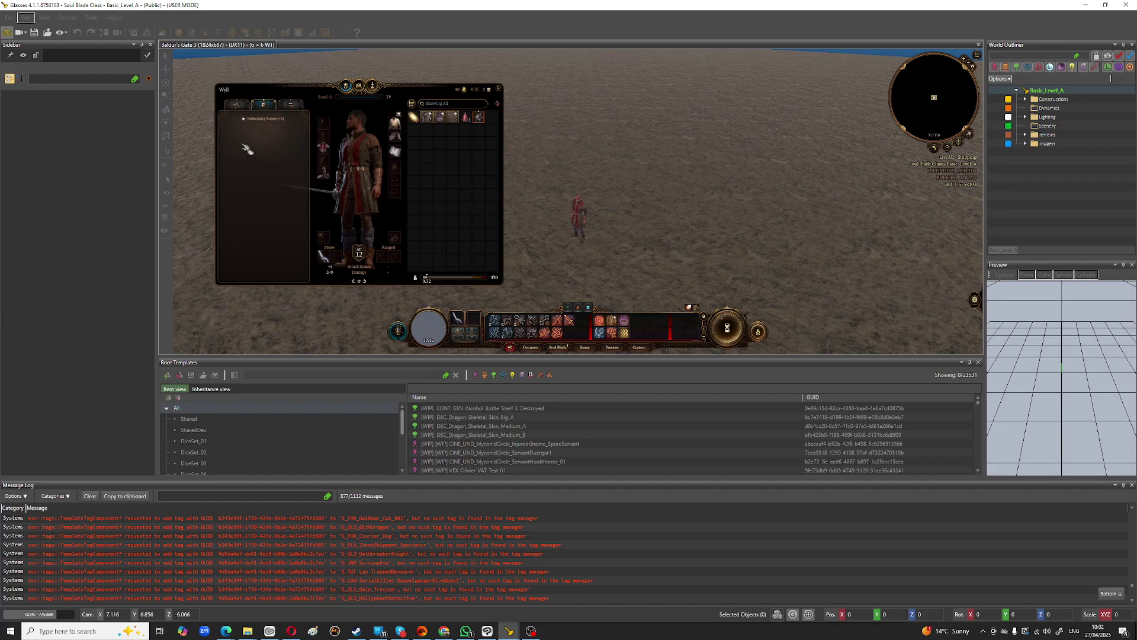
{"action": "left_click", "coordinate": [371, 87]}
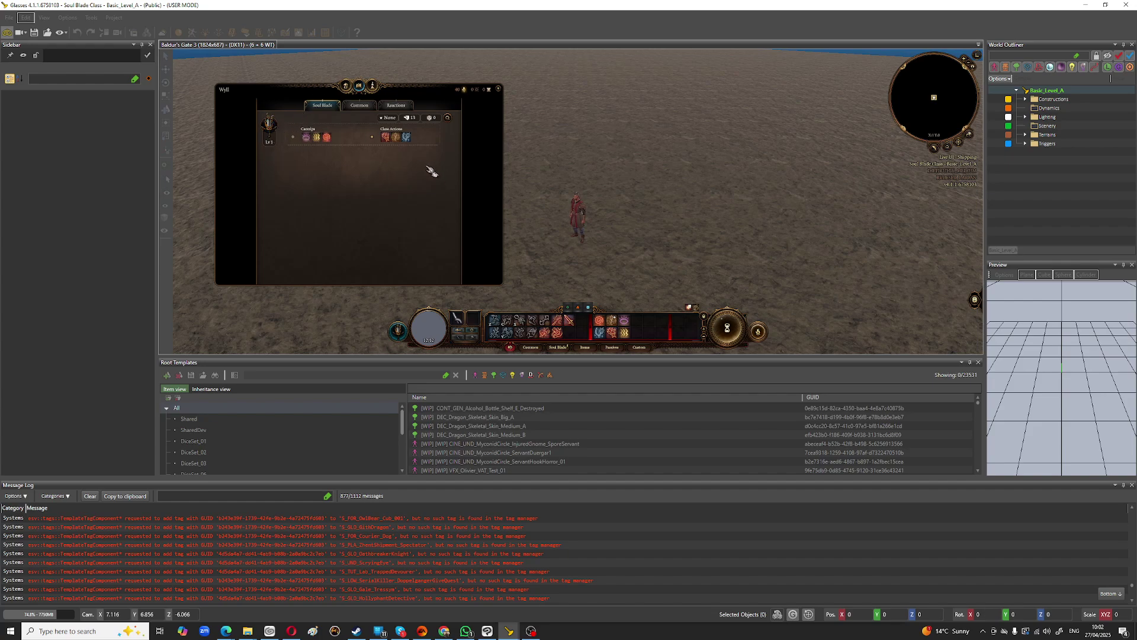
- Close the spellbook panel and reopen the UI Assets Converter
{"action": "left_click", "coordinate": [499, 90]}
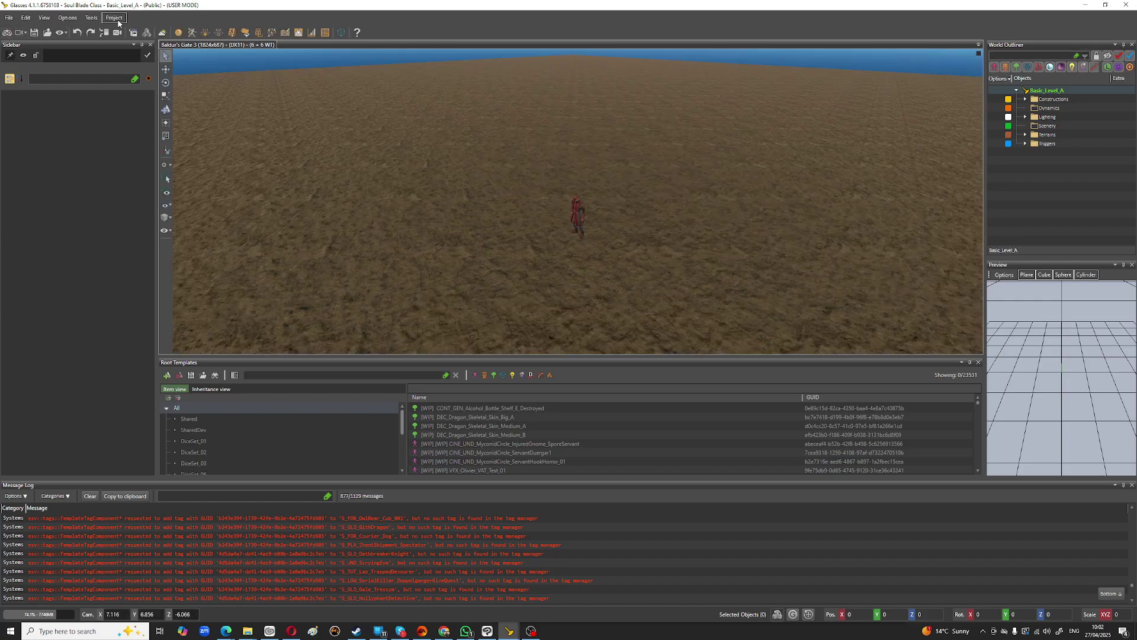
{"action": "left_click", "coordinate": [114, 18]}
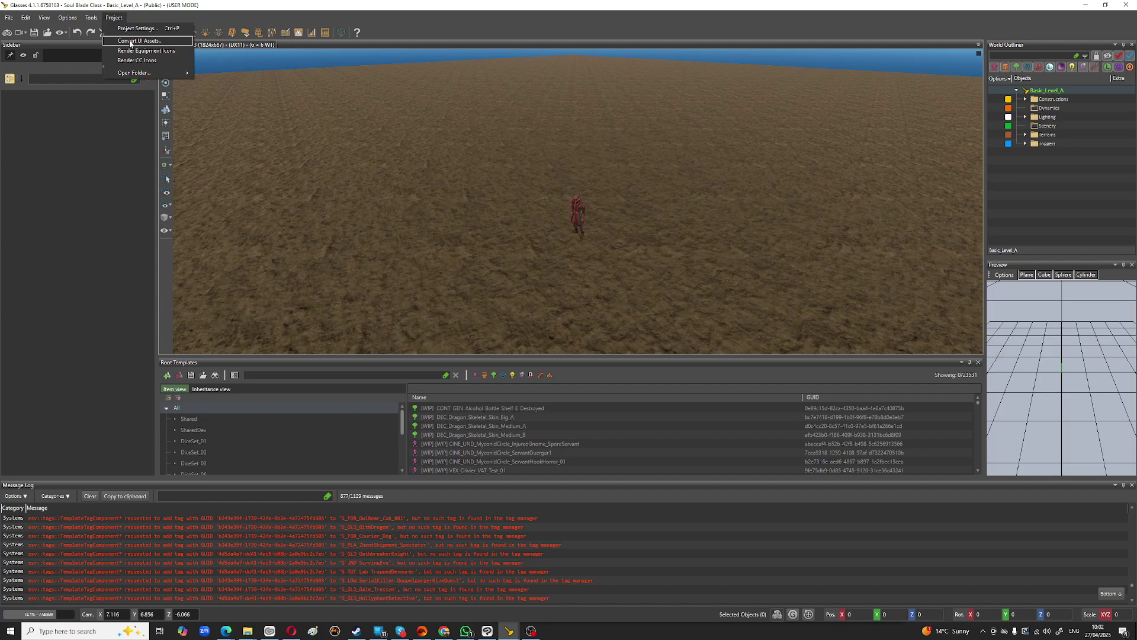
{"action": "left_click", "coordinate": [130, 42]}
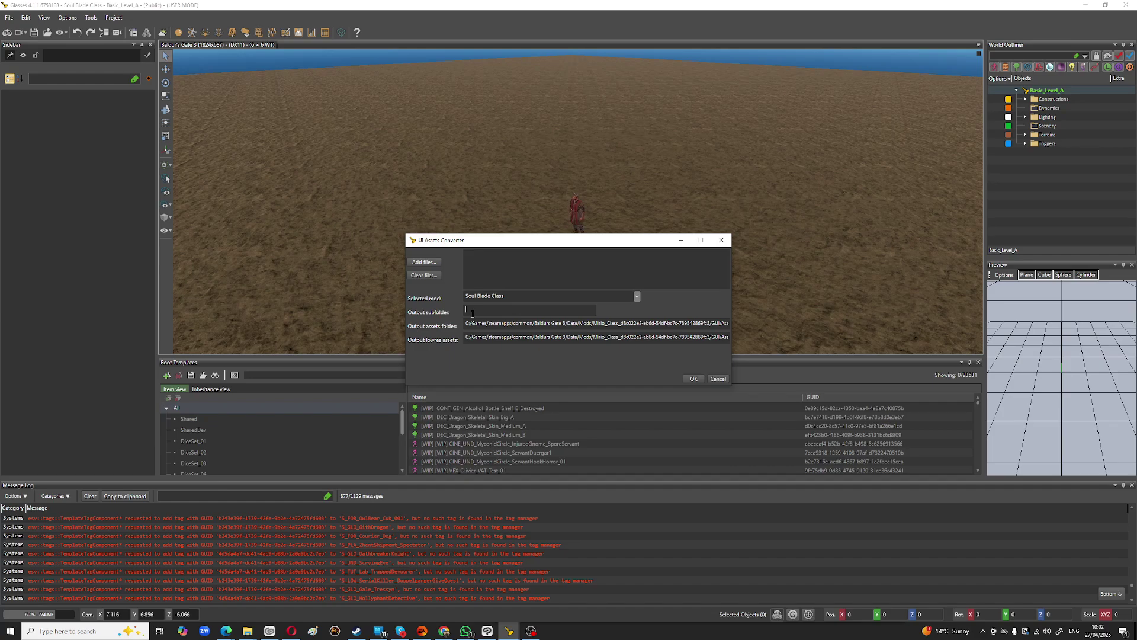
- Set the output subfolder to ClassIcons/hotbar and close the converter
{"action": "type", "text": "d"}
{"action": "type", "text": "lassIcons"}
{"action": "type", "text": "/hotbar"}
{"action": "left_click", "coordinate": [718, 379]}
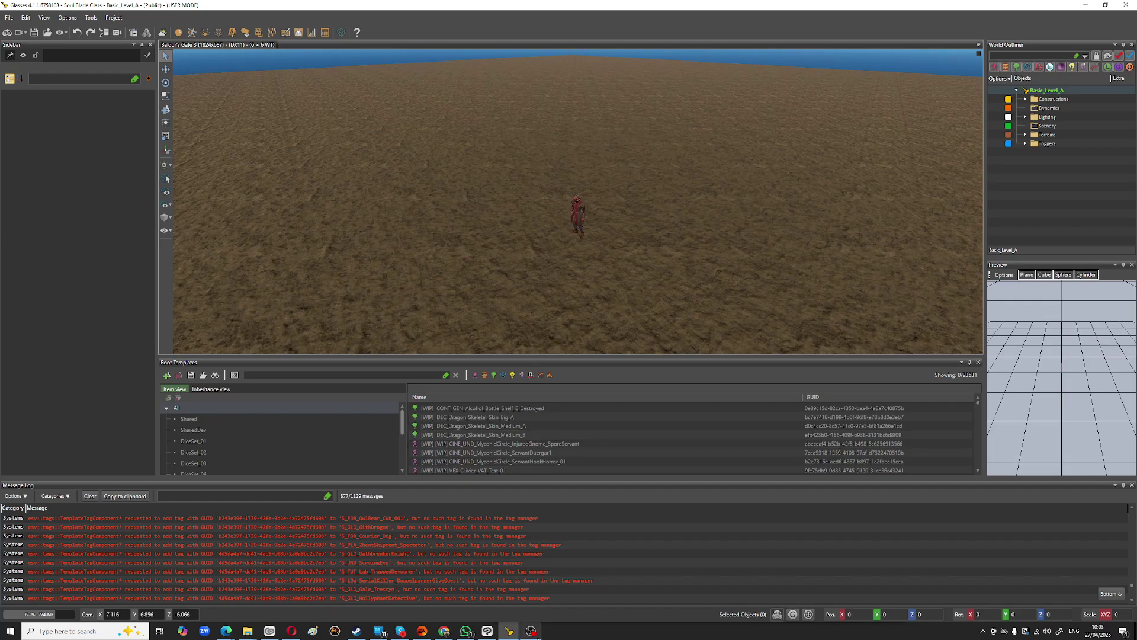